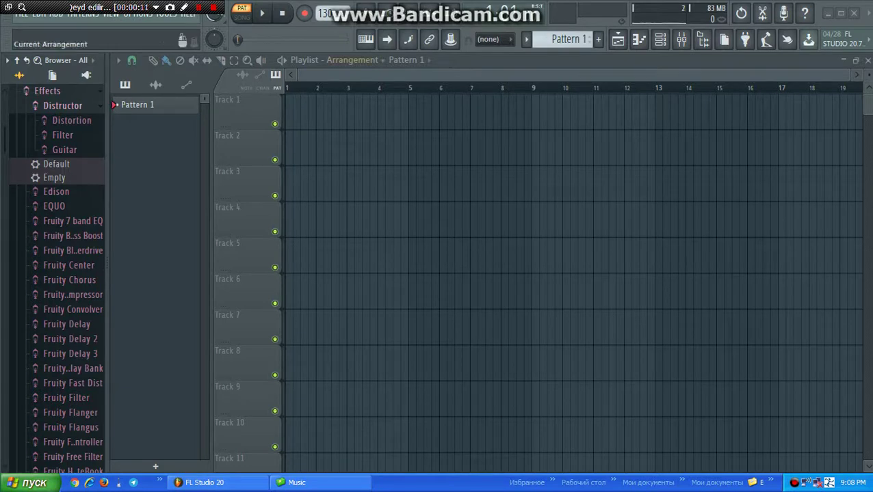
View the tempo preset menu, then dismiss it without changing anything.
right_click(326, 17)
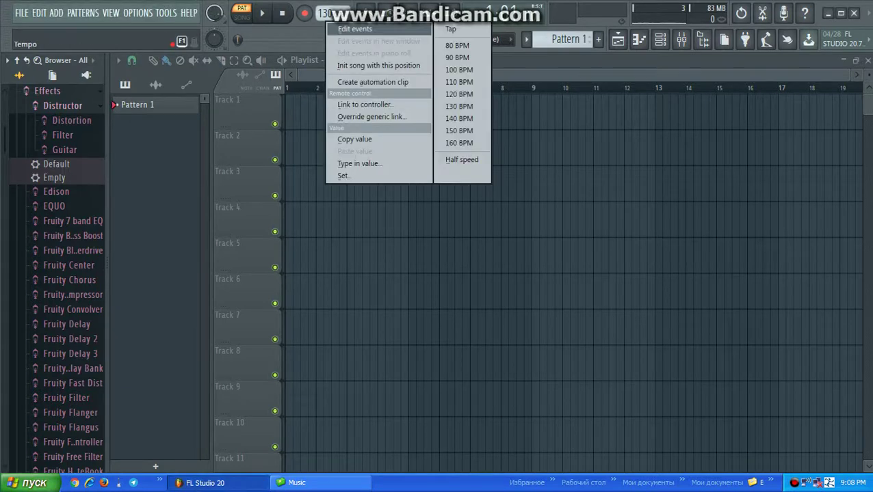
key(Escape)
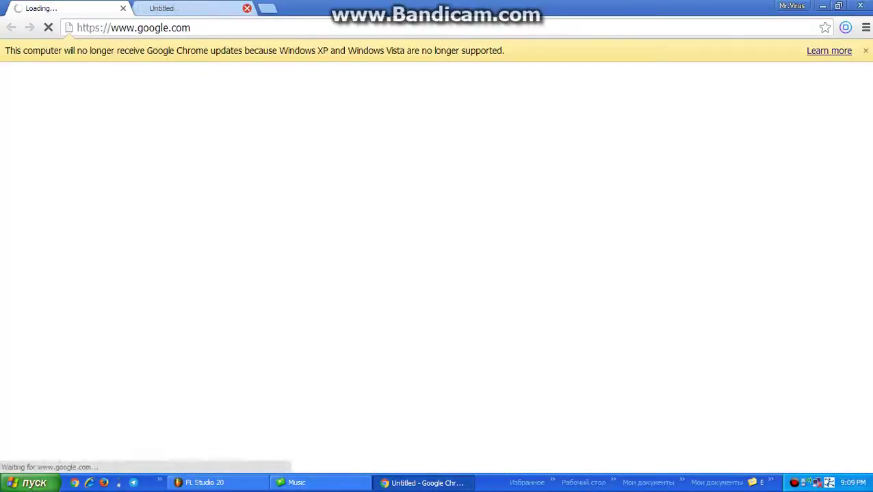
Google 'are you lonely bpm' and scroll to results listing 90 BPM.
click(247, 8)
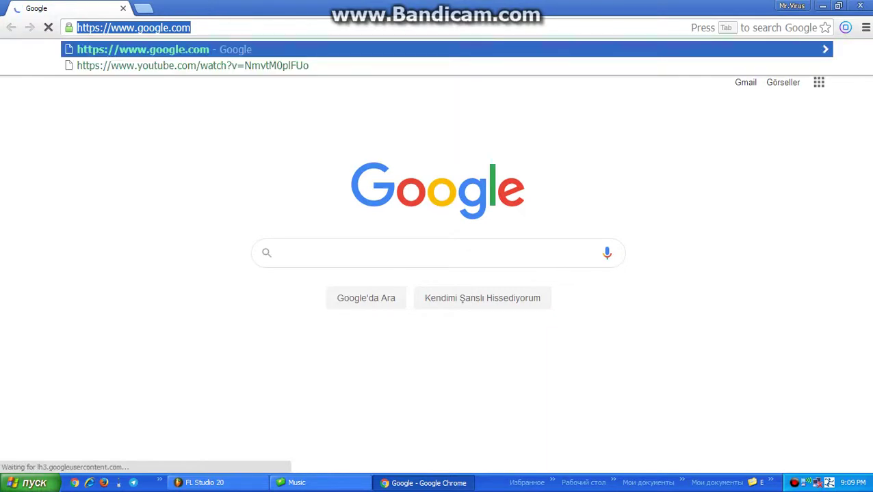
text(a)
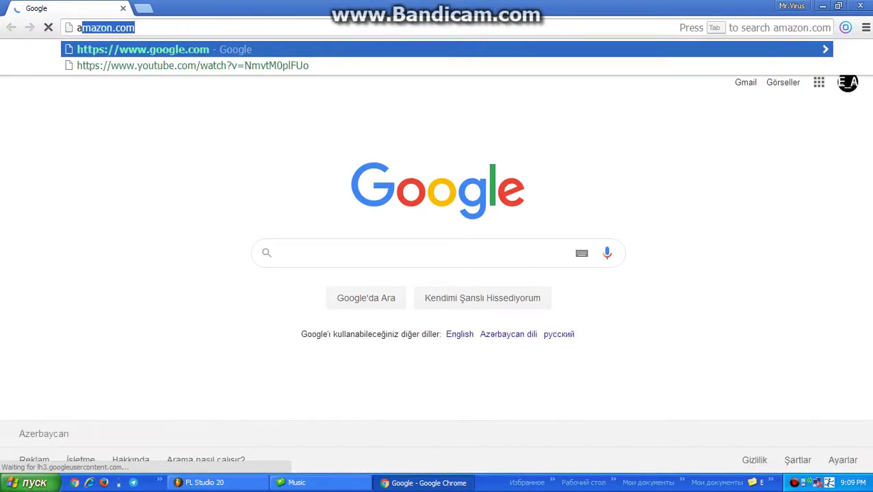
text(re you lo)
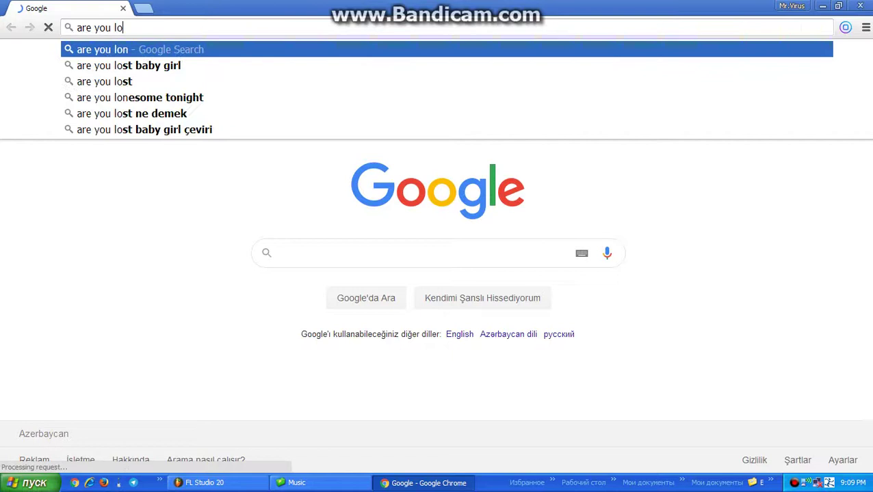
text(nely)
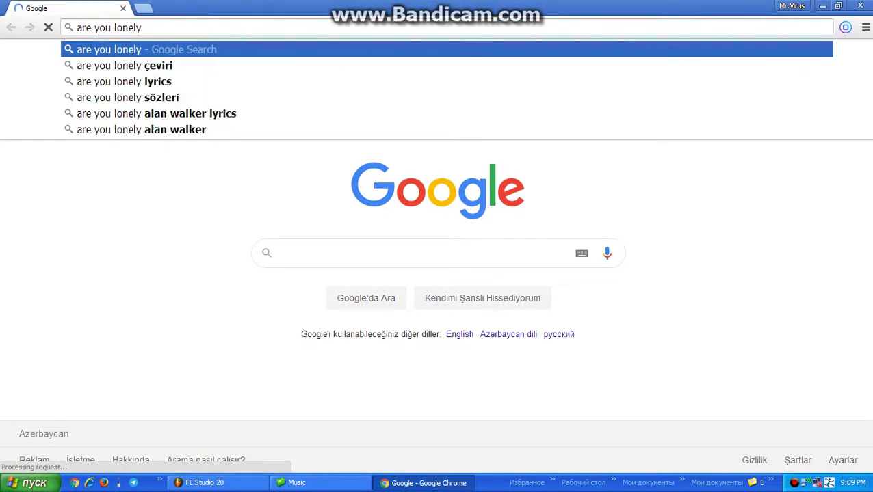
text( bpm)
key(Return)
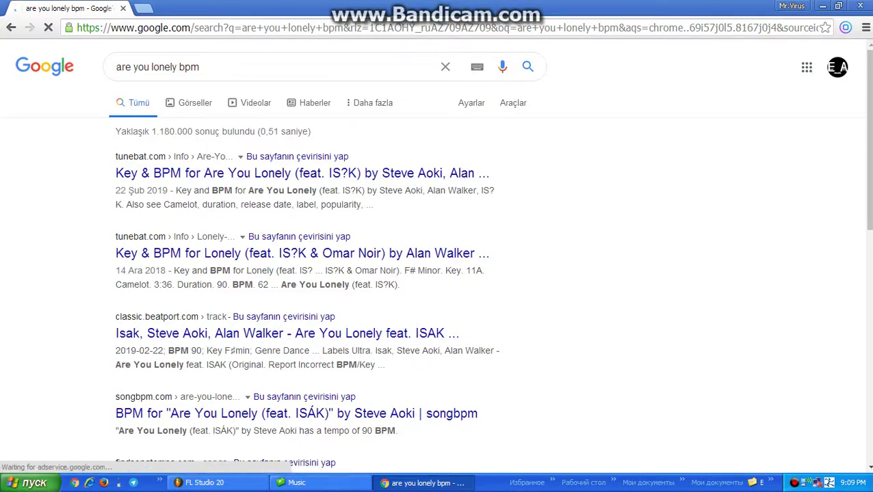
scroll(438, 260, down, 1)
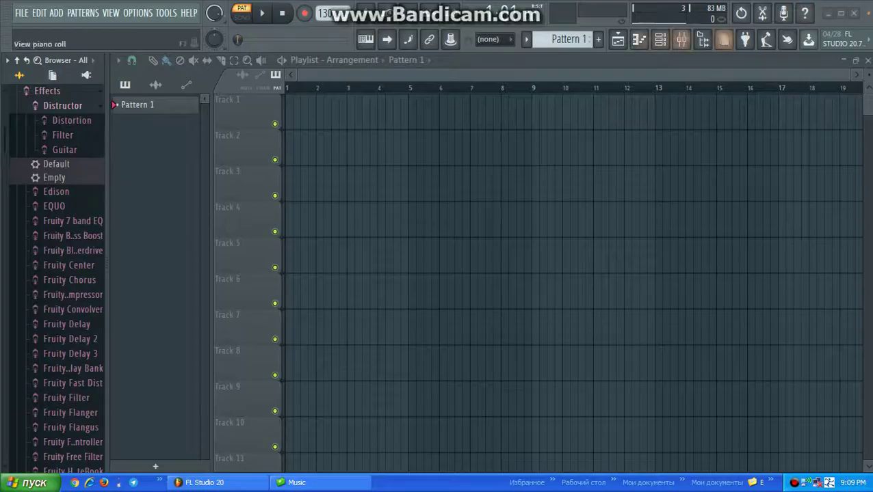
Set the tempo preset to 90 BPM and drag Are You Lonely from Music onto Track 1.
key(alt+Tab)
right_click(333, 13)
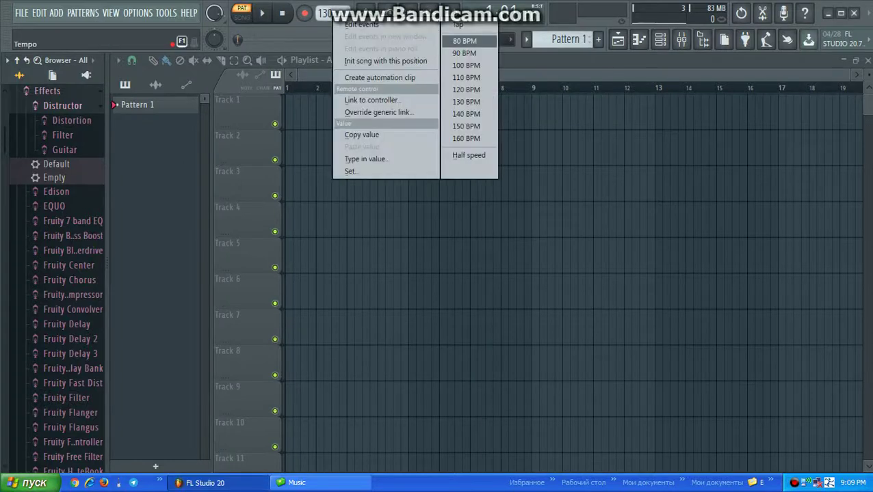
click(468, 53)
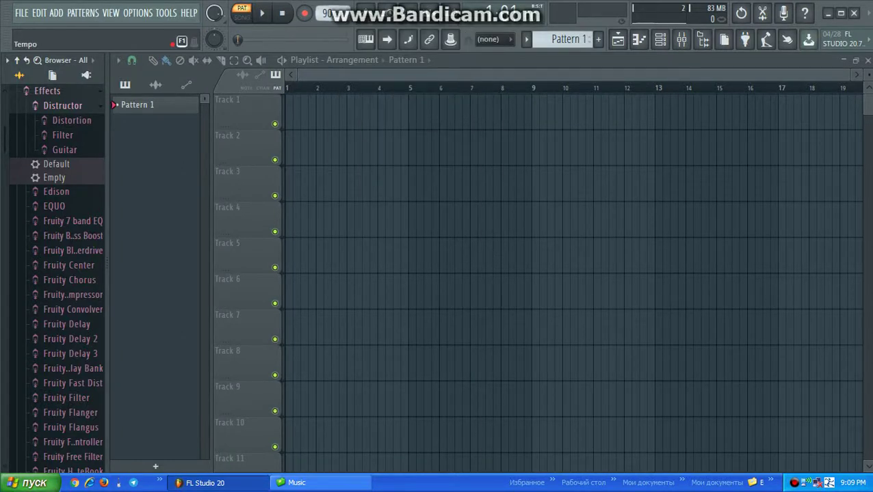
click(296, 483)
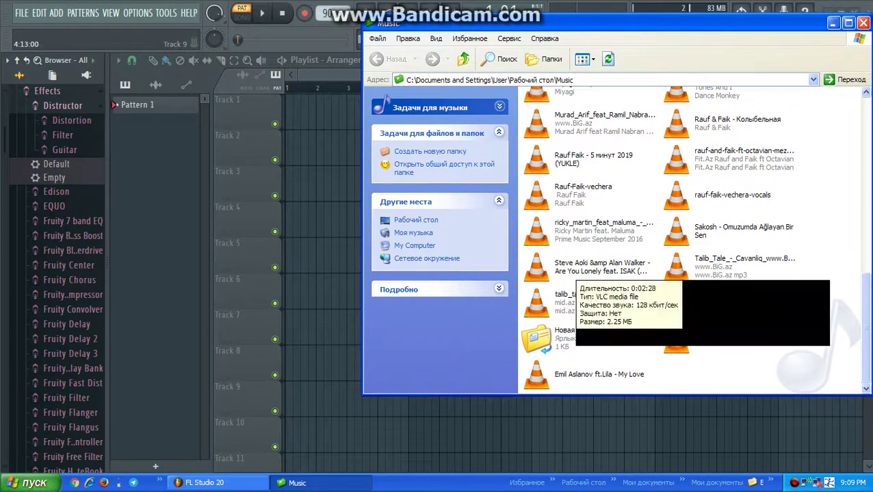
drag(601, 267, 342, 110)
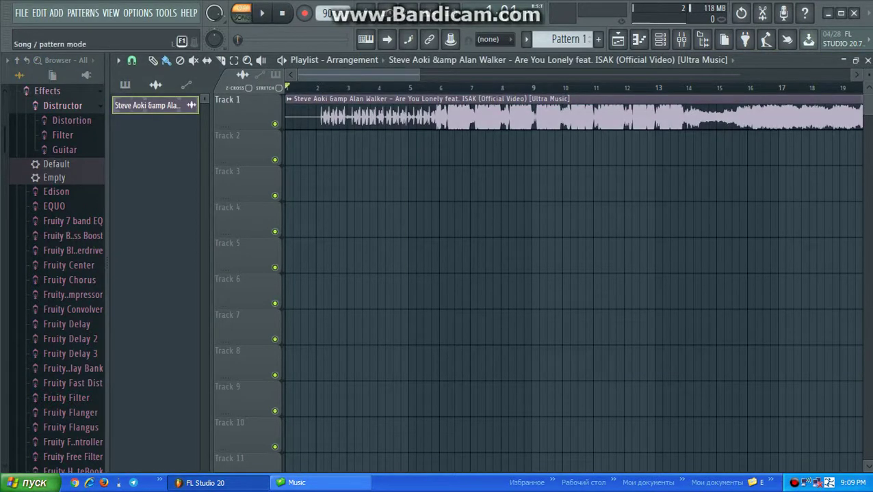
Play the Are You Lonely clip in song mode, stop it, and open the Mixer.
click(241, 17)
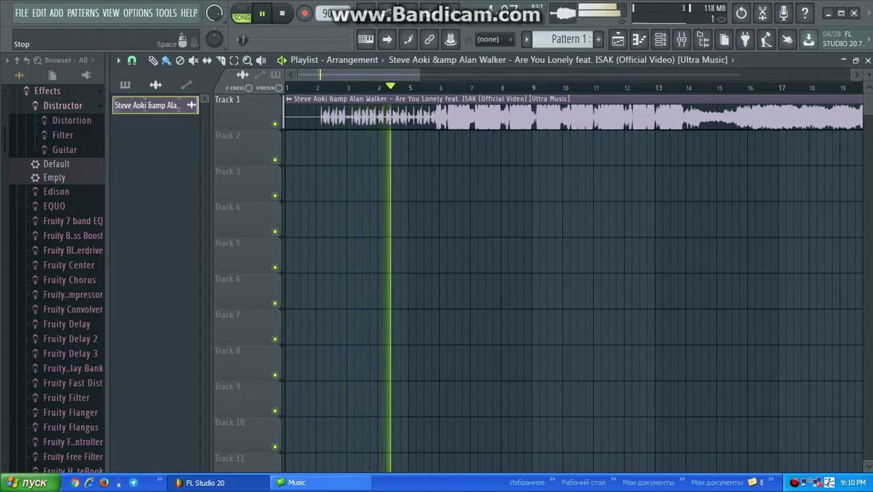
key(space)
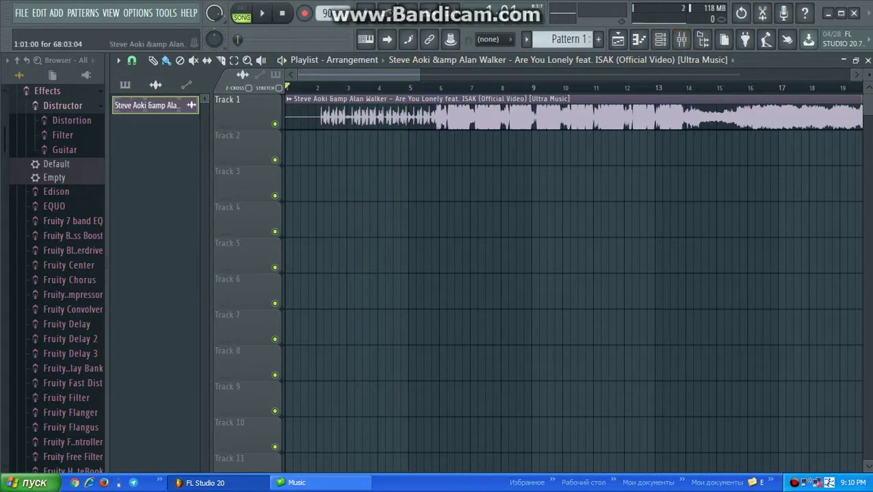
click(679, 39)
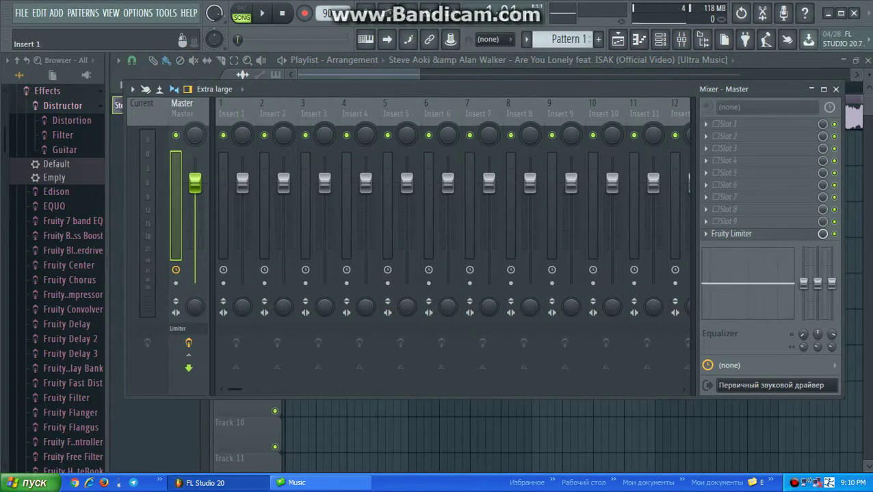
Load Parametric EQ 2 into Master slot 1 with the '20Hz + 18kHz cut' preset.
click(231, 113)
click(182, 109)
click(725, 124)
mouse_move(723, 138)
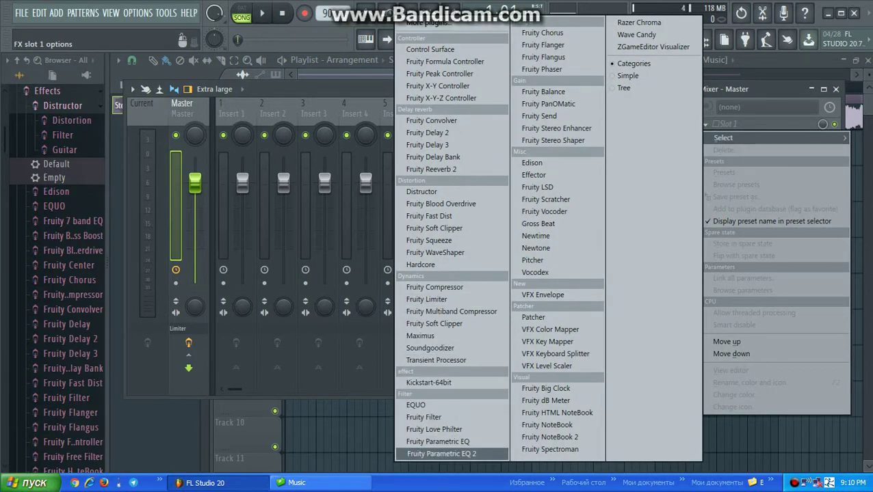
click(442, 453)
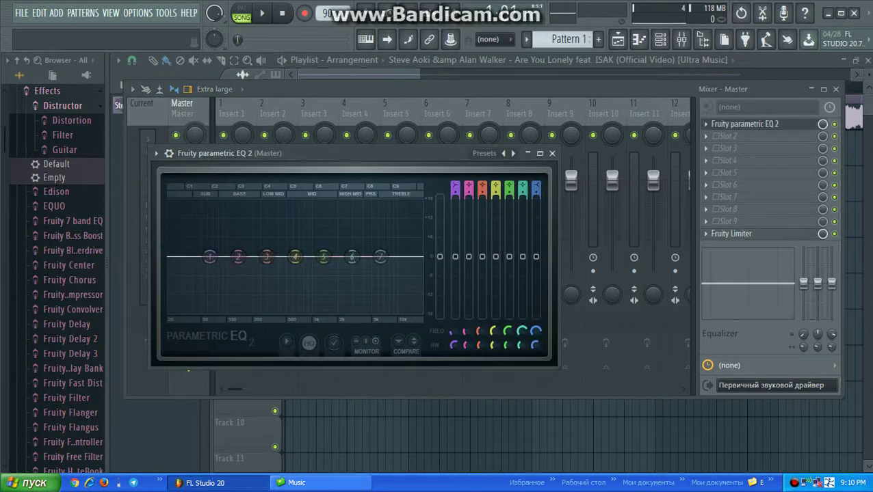
click(487, 153)
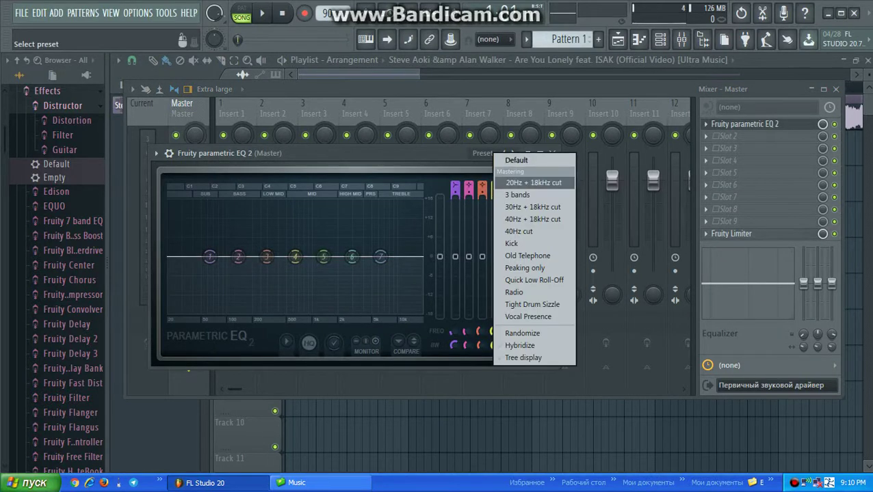
click(533, 182)
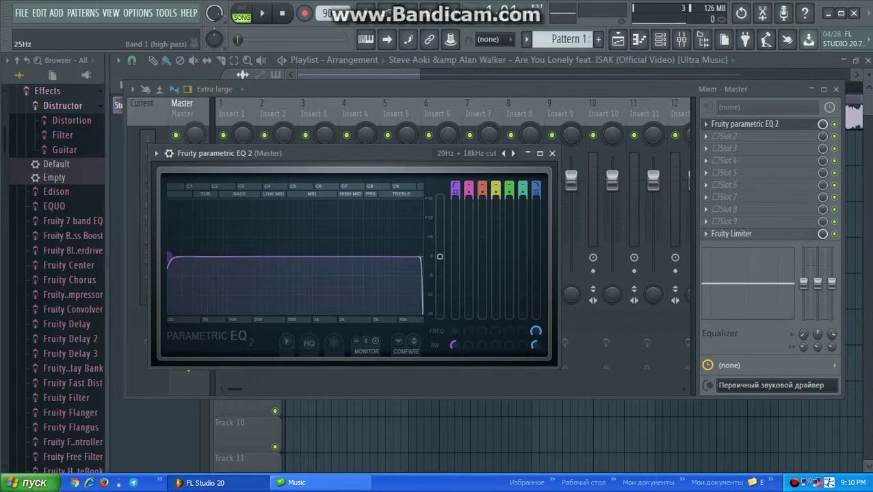
While playing, push the low cut up to about 50 Hz and nudge the high cut.
drag(169, 258, 204, 257)
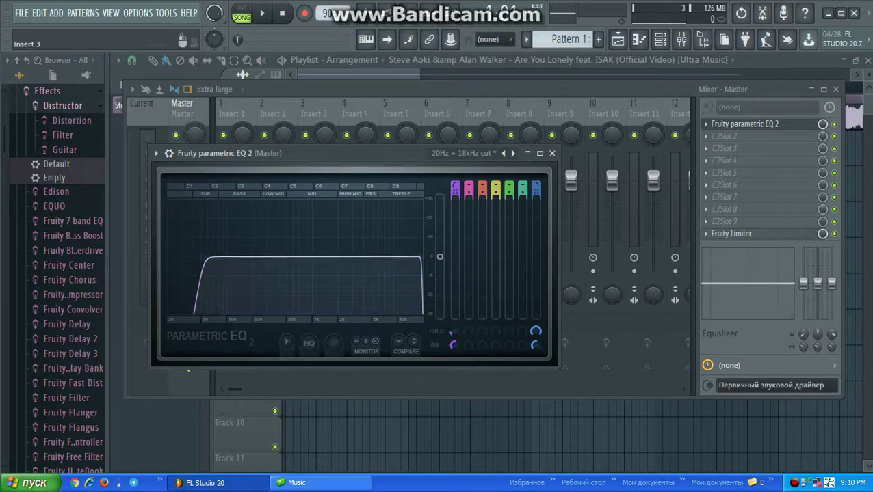
click(261, 13)
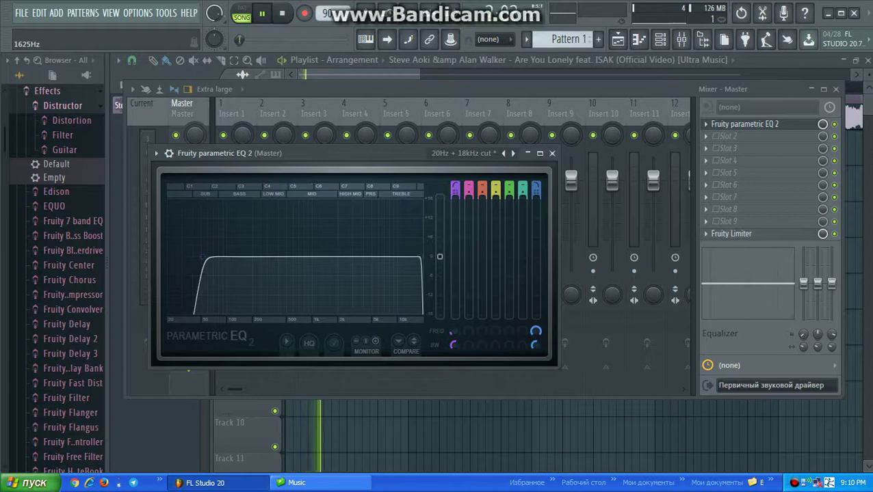
drag(203, 257, 212, 258)
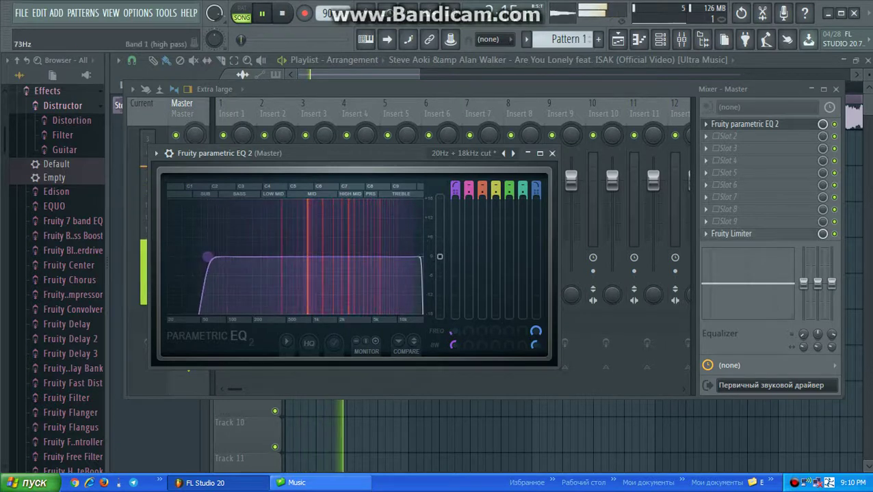
mouse_move(420, 258)
mouse_down()
mouse_move(229, 257)
mouse_move(422, 257)
mouse_up()
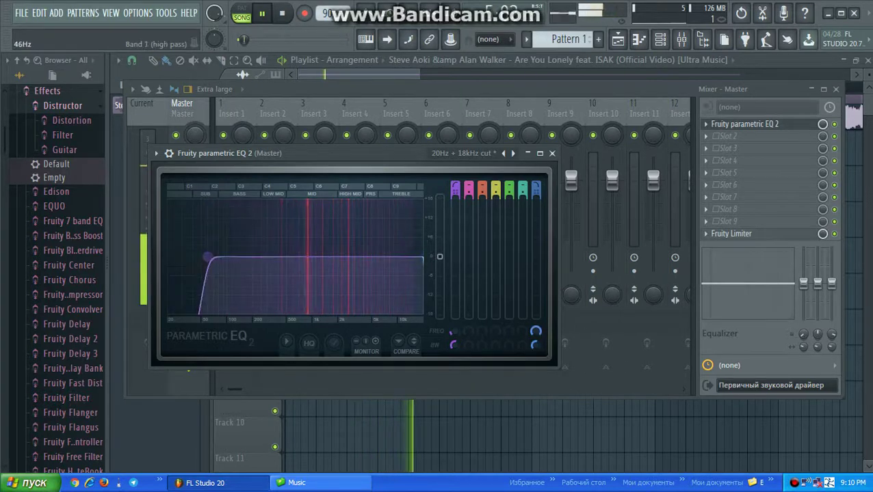
drag(218, 257, 225, 252)
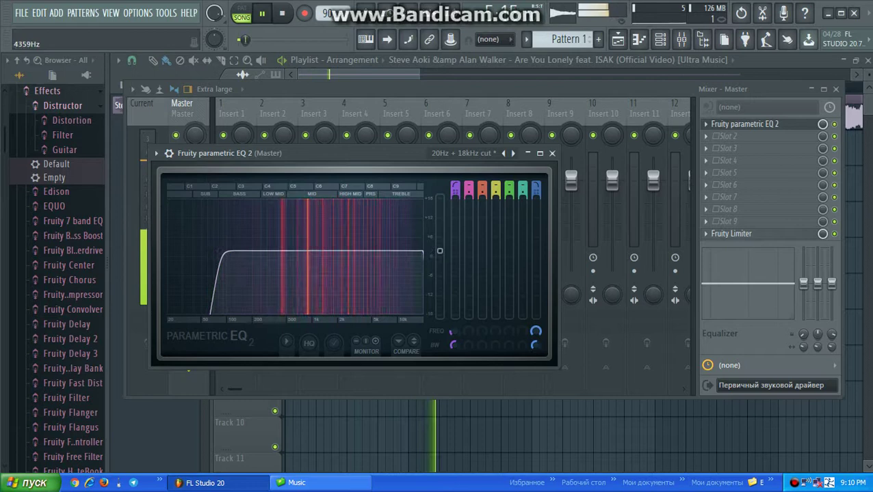
key(space)
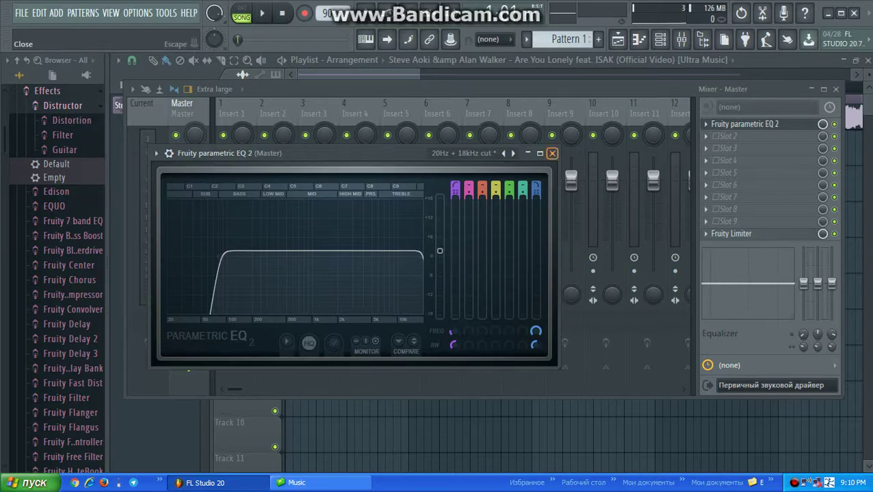
Add a second Parametric EQ 2 in Master slot 2 with a steep band 1 low cut.
click(552, 153)
click(728, 136)
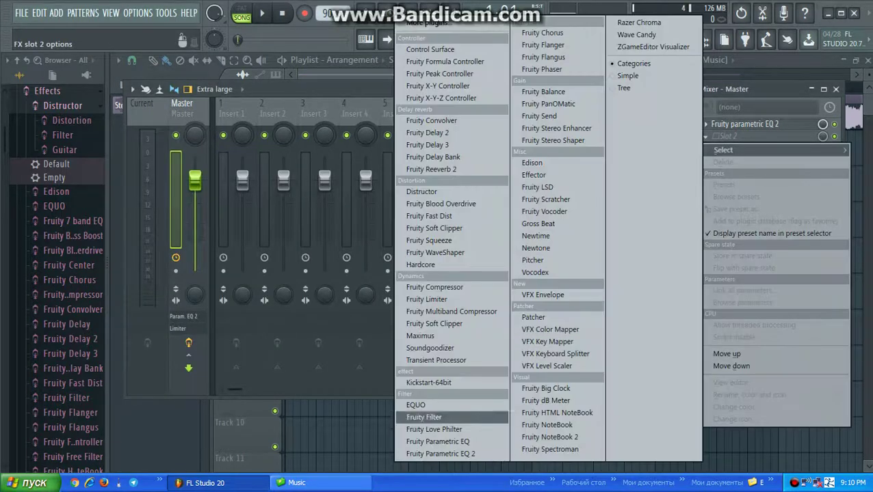
click(441, 454)
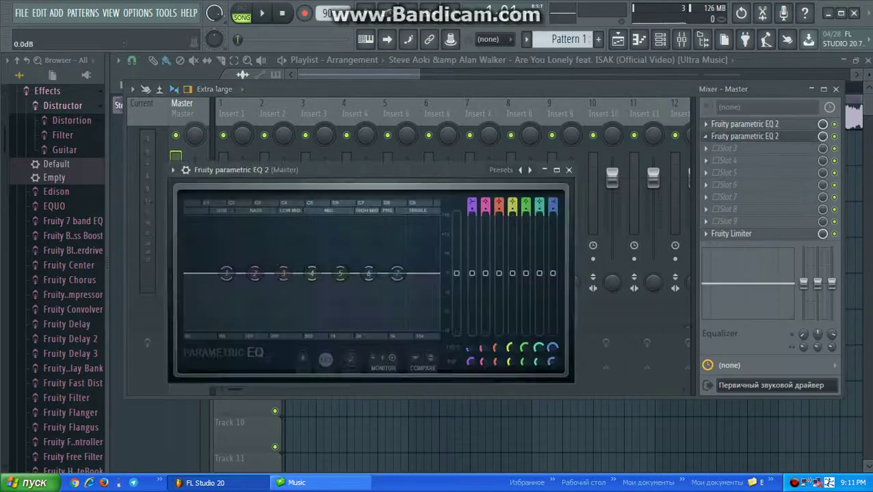
drag(226, 273, 186, 328)
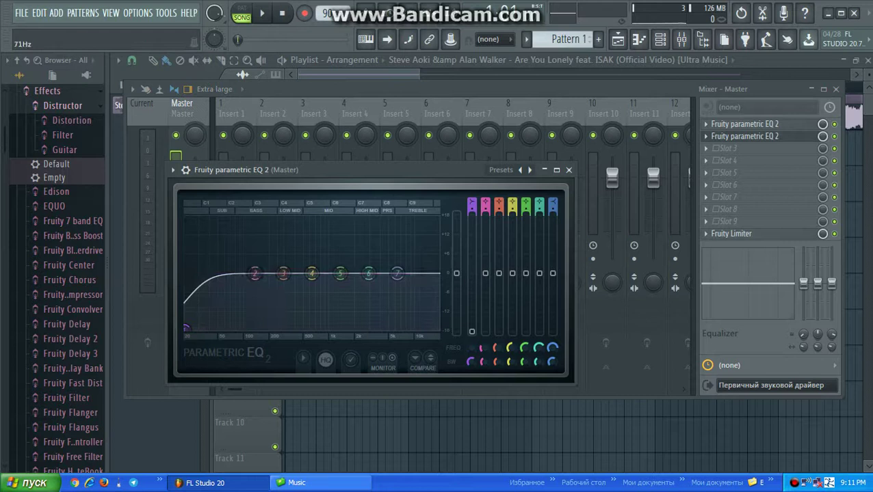
Raise bands 2–3 into a bass hump, drop band 7 into a treble cut, adjust bands 4–6.
drag(254, 273, 233, 244)
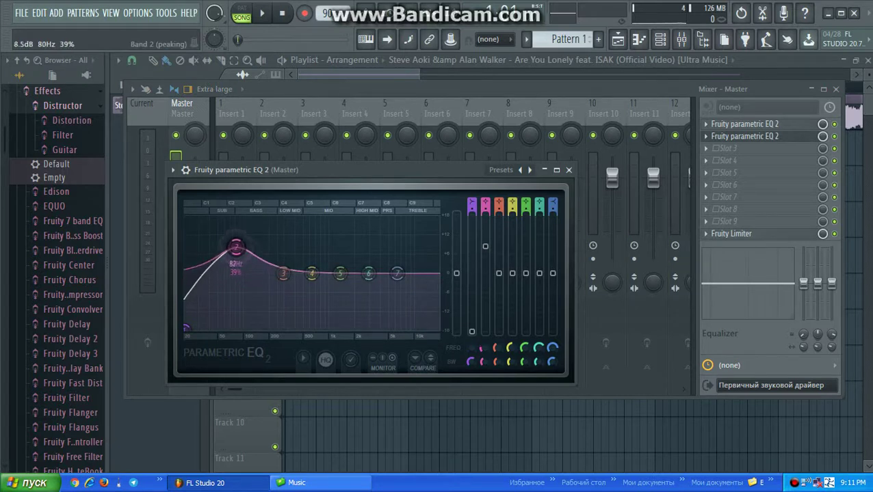
drag(283, 273, 270, 247)
drag(397, 274, 437, 327)
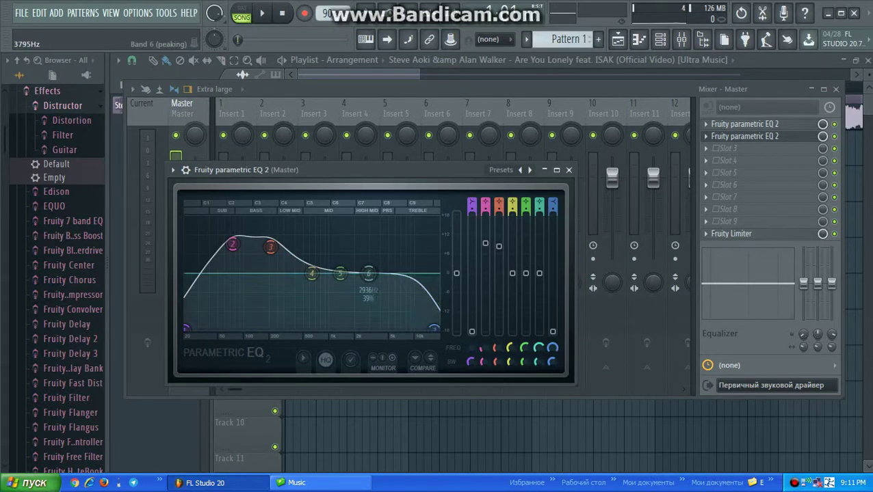
drag(368, 273, 404, 269)
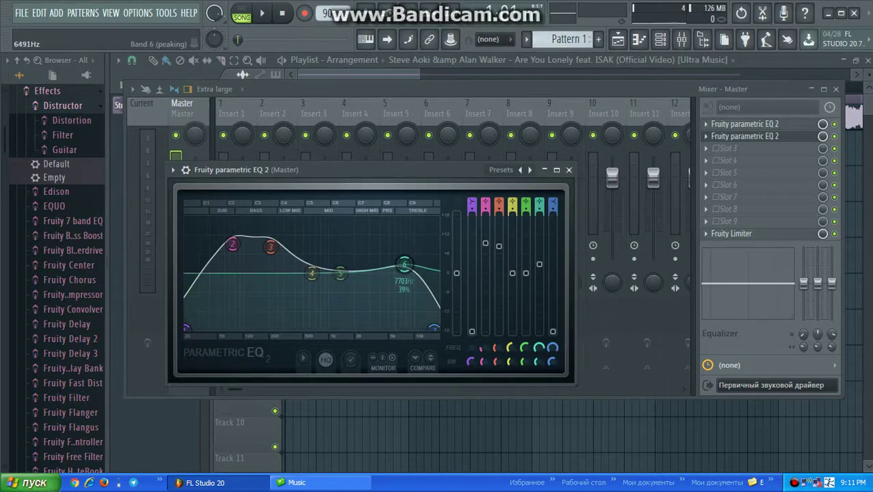
drag(340, 274, 315, 269)
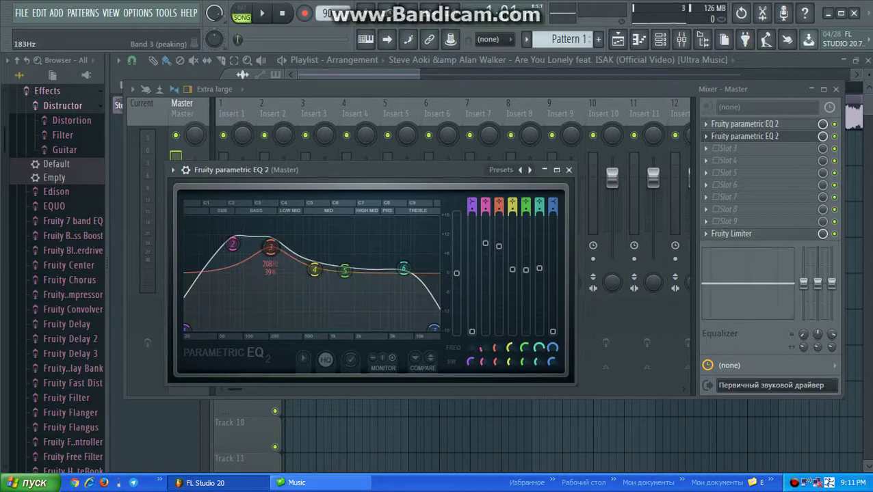
mouse_move(271, 246)
mouse_down()
mouse_move(266, 237)
mouse_move(226, 244)
mouse_up()
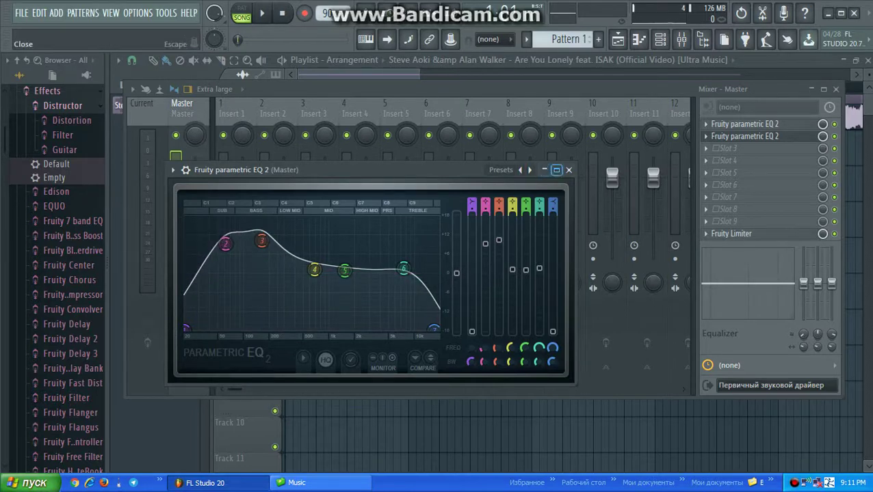
Close the EQ, step through mixer inserts, play the song, and reopen the Master mixer.
click(568, 169)
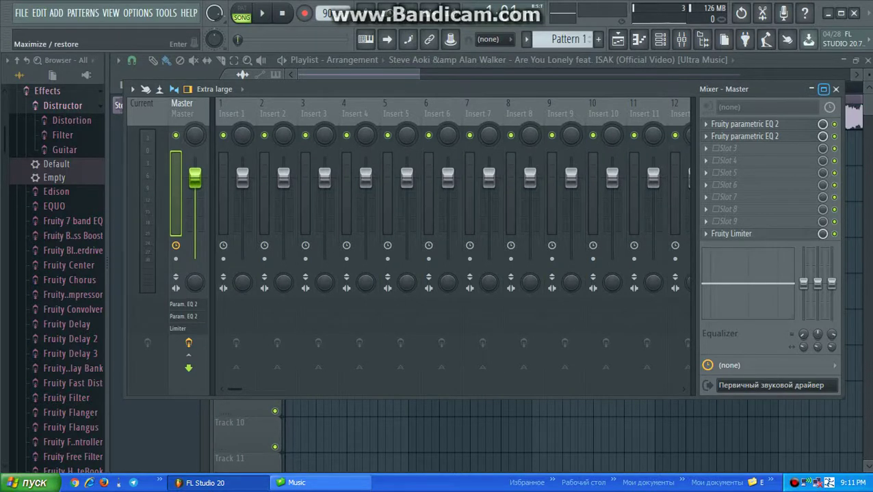
click(231, 205)
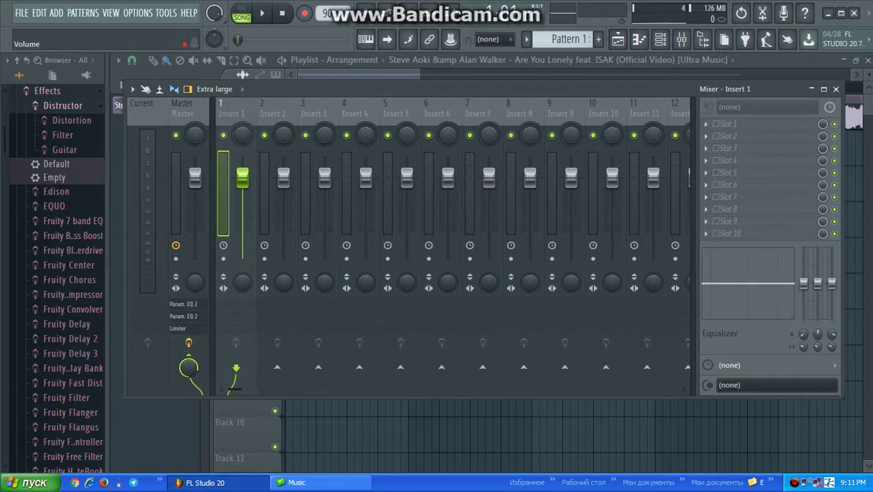
key(Right)
key(Right)
key(Right)
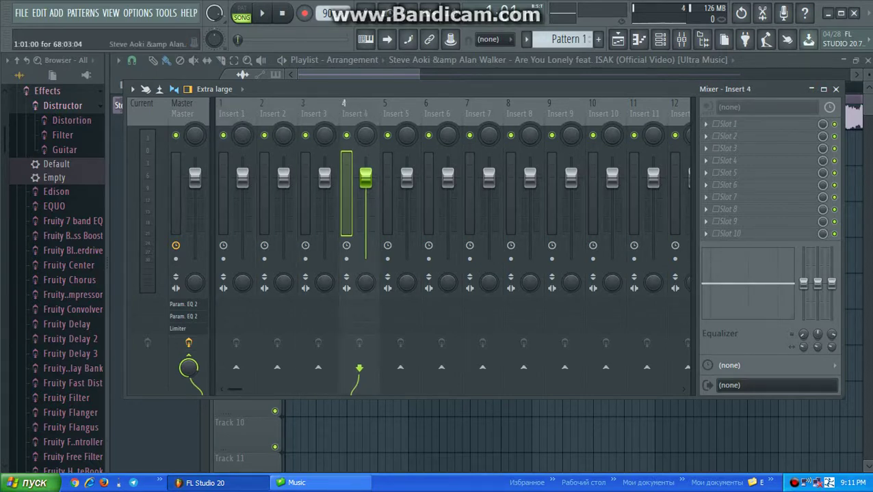
click(835, 89)
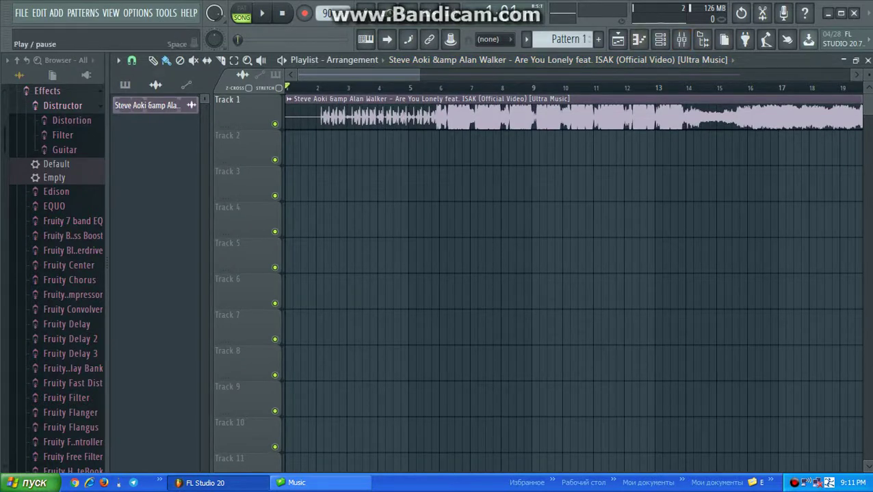
click(262, 13)
click(680, 39)
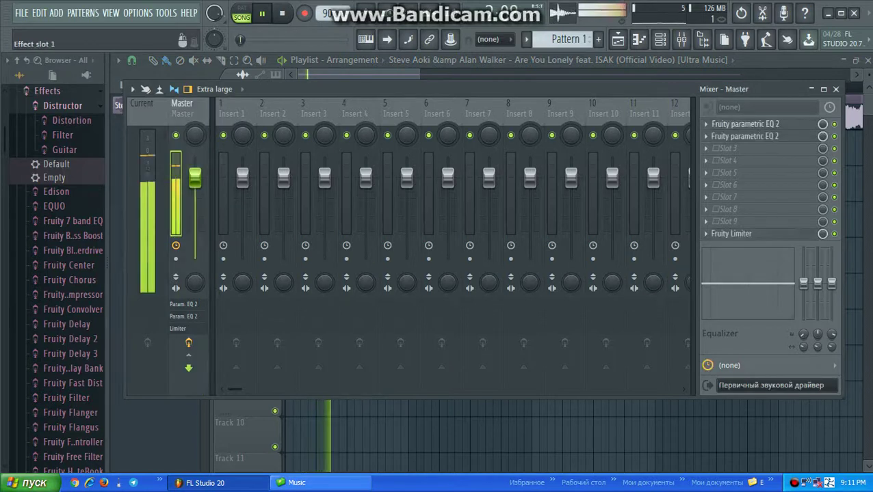
Reopen the master EQ and shift bands 2 and 3 during playback to broaden the bass boost.
click(742, 136)
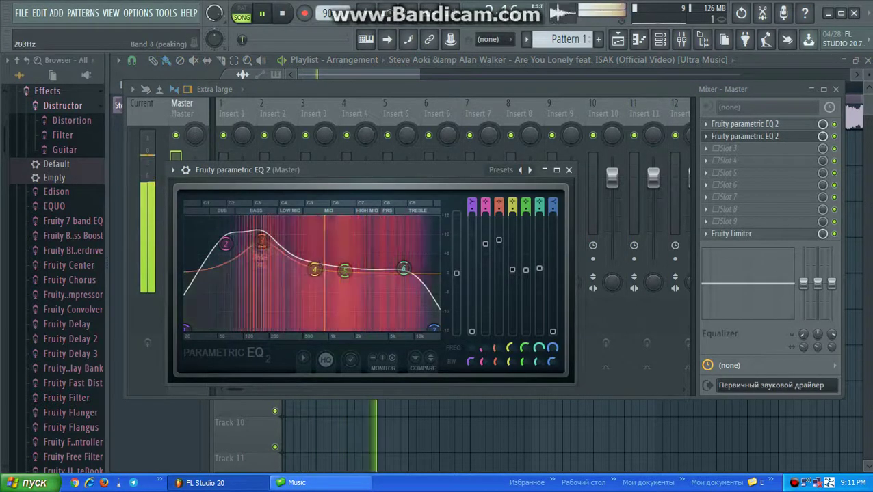
drag(261, 241, 268, 238)
mouse_move(225, 244)
mouse_down()
mouse_move(274, 234)
mouse_move(223, 237)
mouse_move(257, 238)
mouse_up()
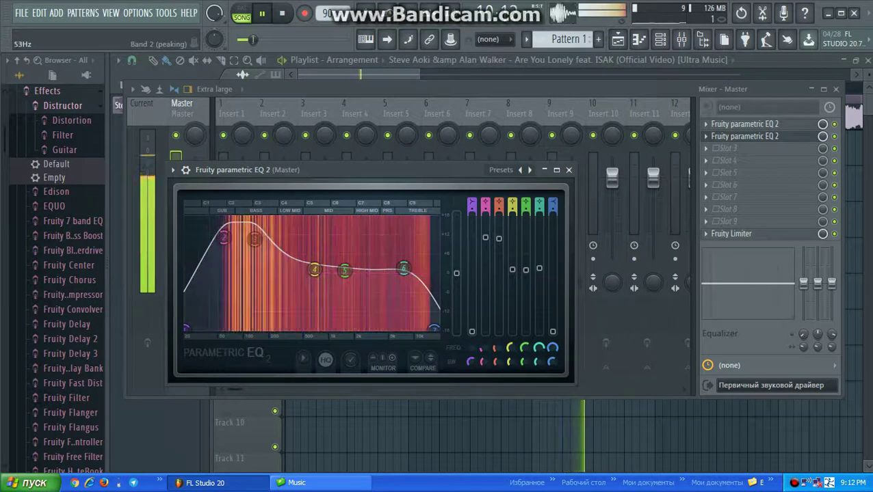
drag(223, 237, 224, 236)
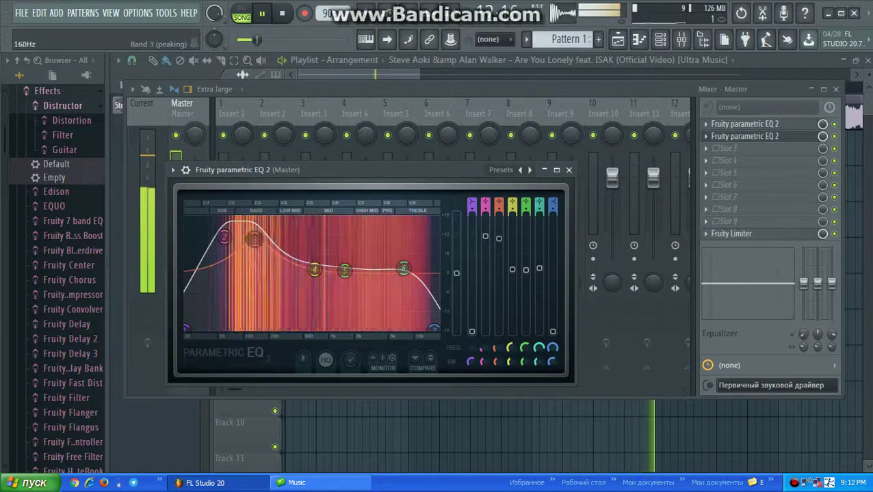
drag(253, 238, 258, 239)
mouse_move(224, 238)
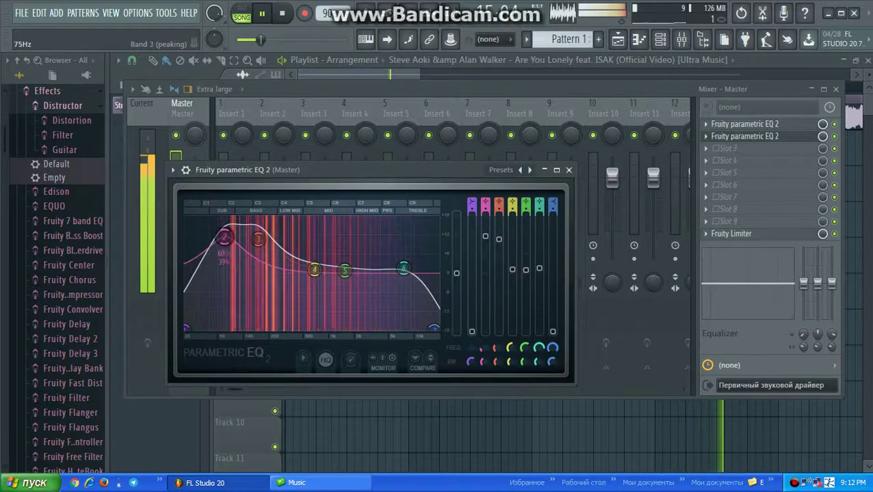
drag(258, 239, 254, 240)
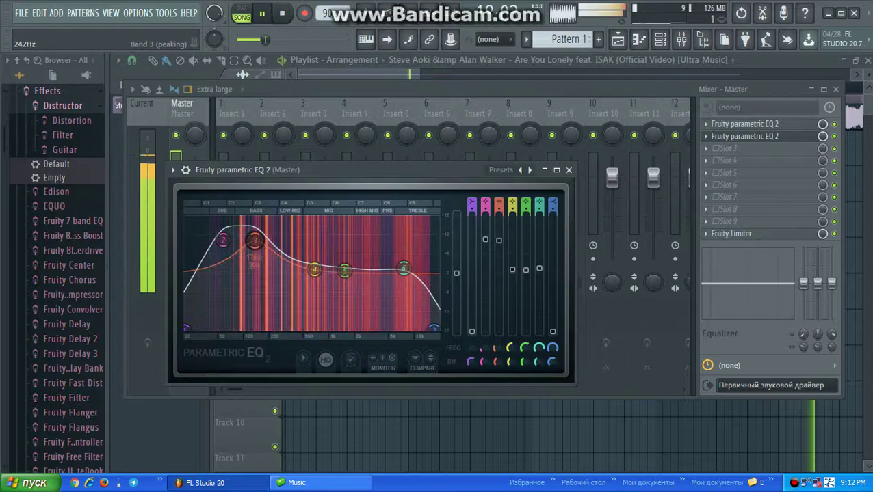
Lower band 2 slightly and raise band 5 for a gentle boost near 2 kHz.
drag(223, 241, 219, 242)
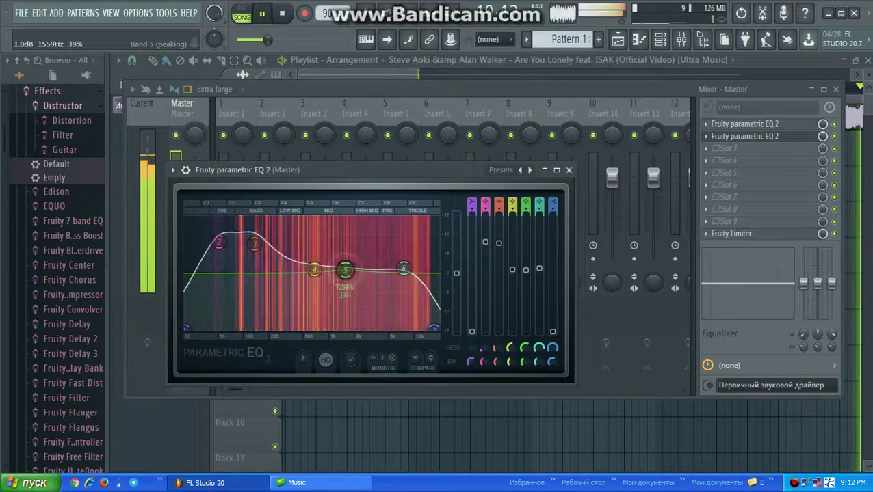
drag(346, 270, 347, 265)
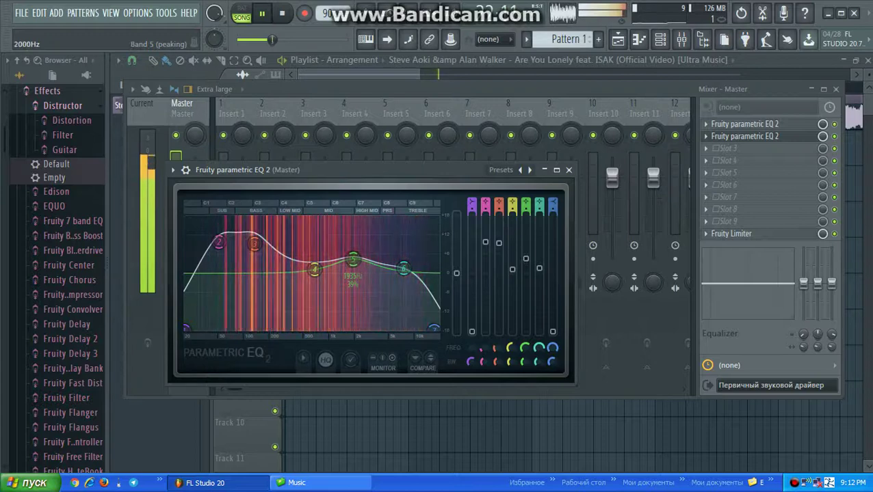
Put Fruity Compressor in Master slot 3, turn its ratio up to 30:1, and close it.
click(568, 170)
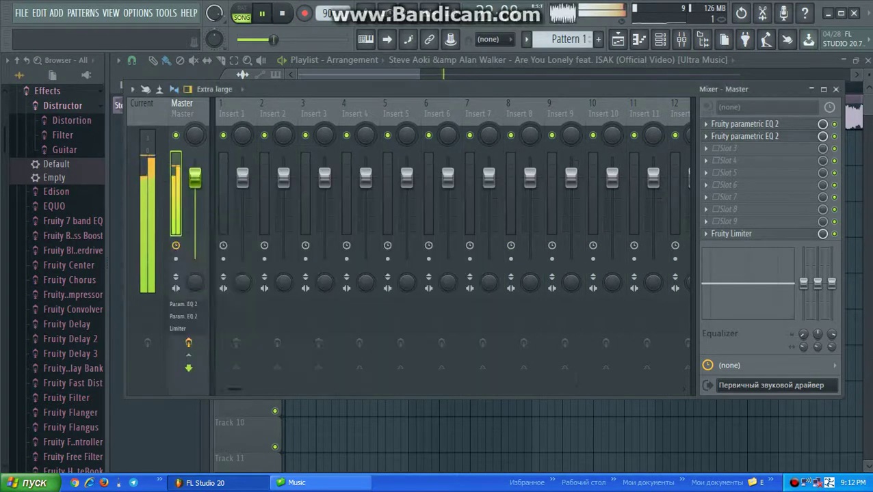
click(724, 148)
mouse_move(723, 162)
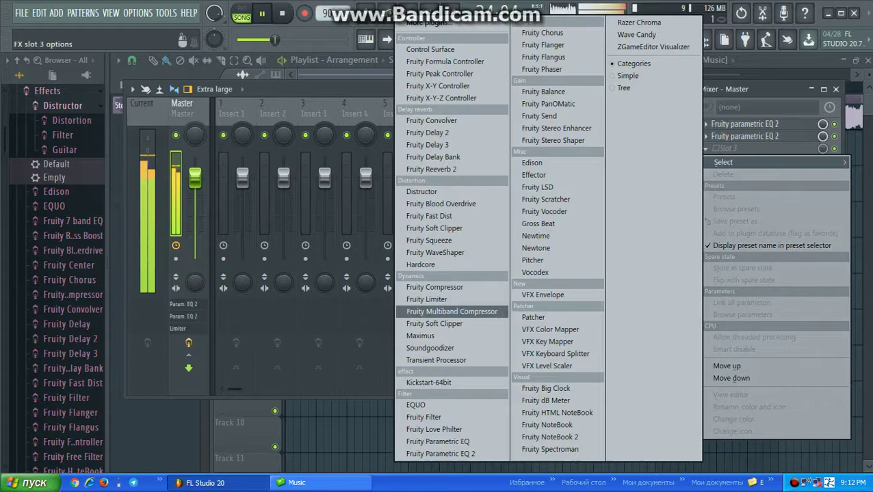
click(435, 287)
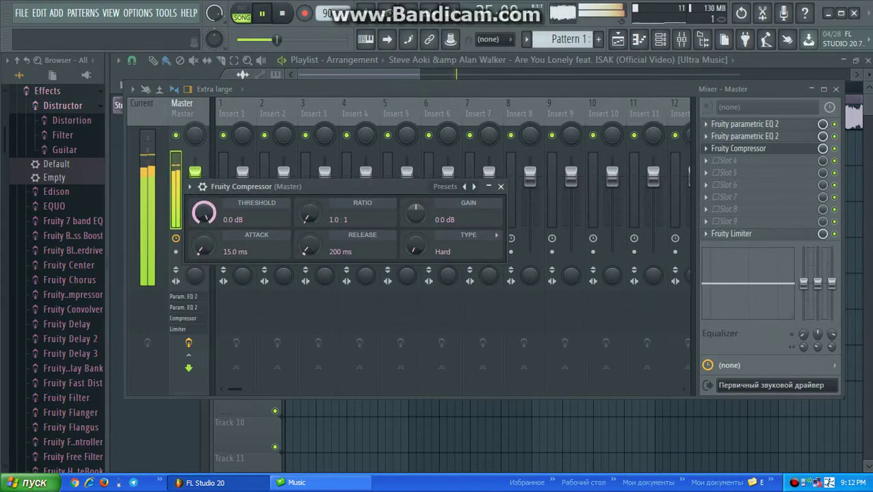
drag(308, 214, 308, 185)
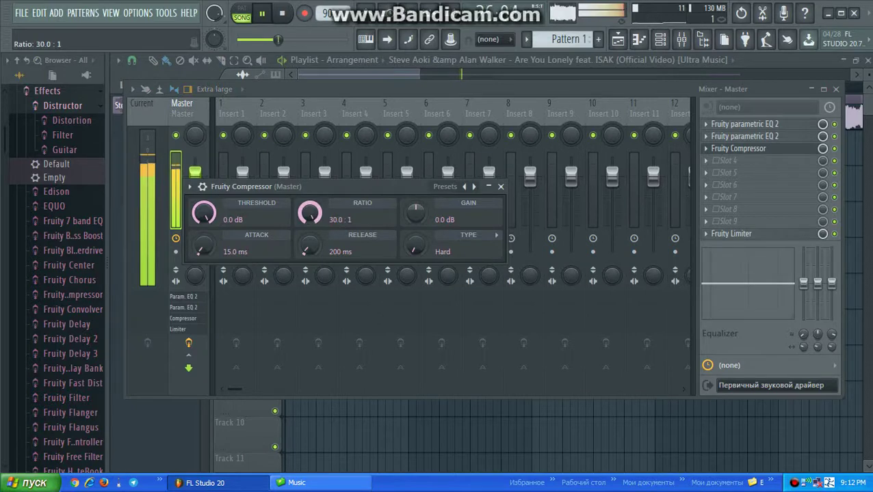
click(501, 186)
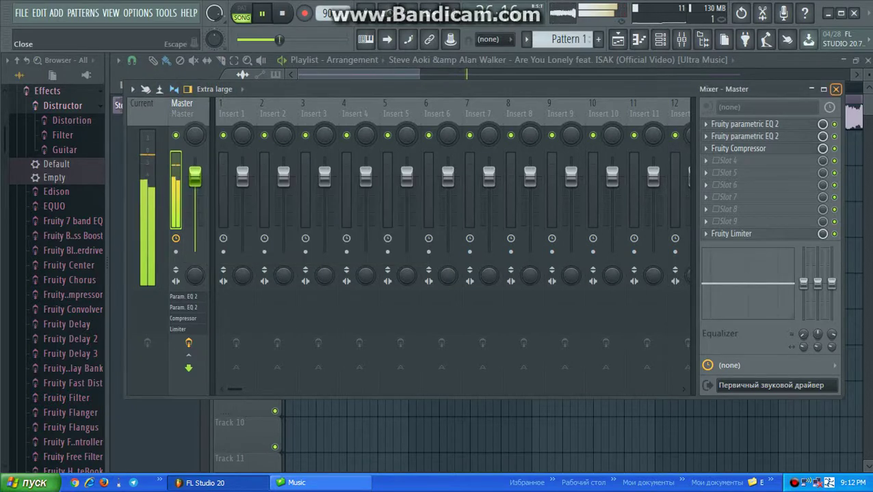
Stop playback and reopen the mixer on the Master, showing both EQs, the compressor and the limiter.
click(835, 89)
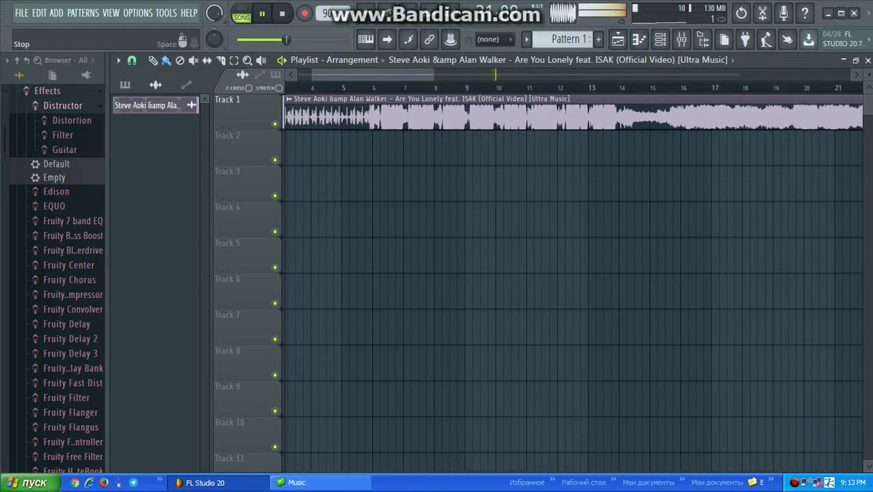
click(282, 13)
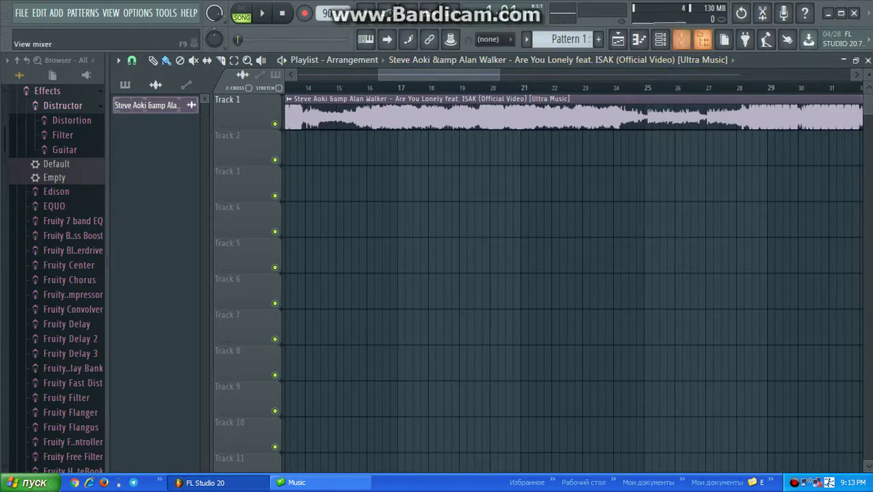
click(679, 39)
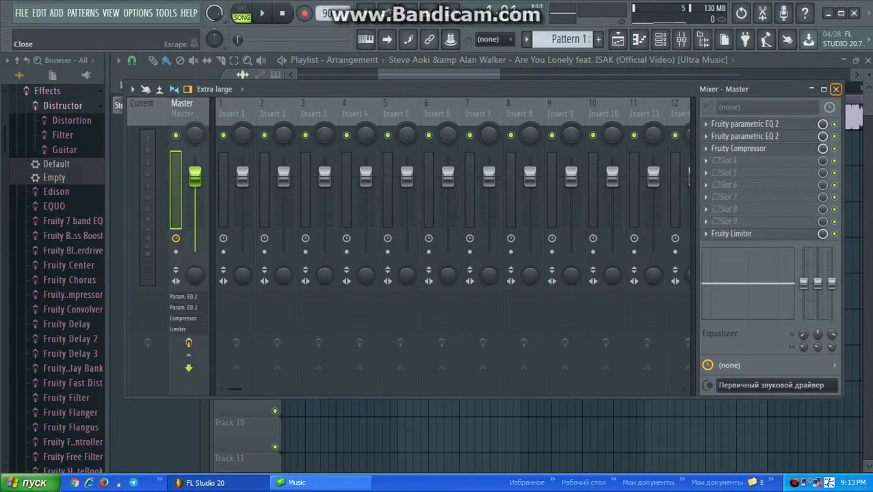
Close the mixer and scroll the playlist back to show the Are You Lonely clip on Track 1.
click(835, 89)
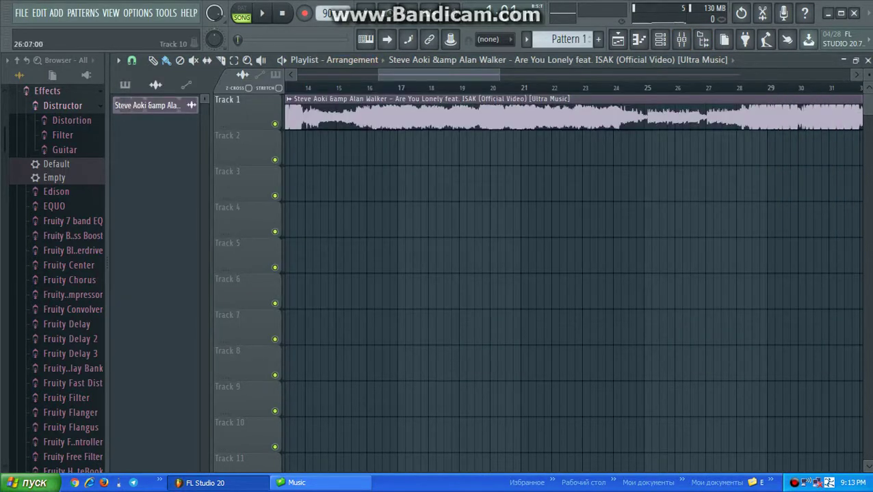
drag(438, 74, 358, 74)
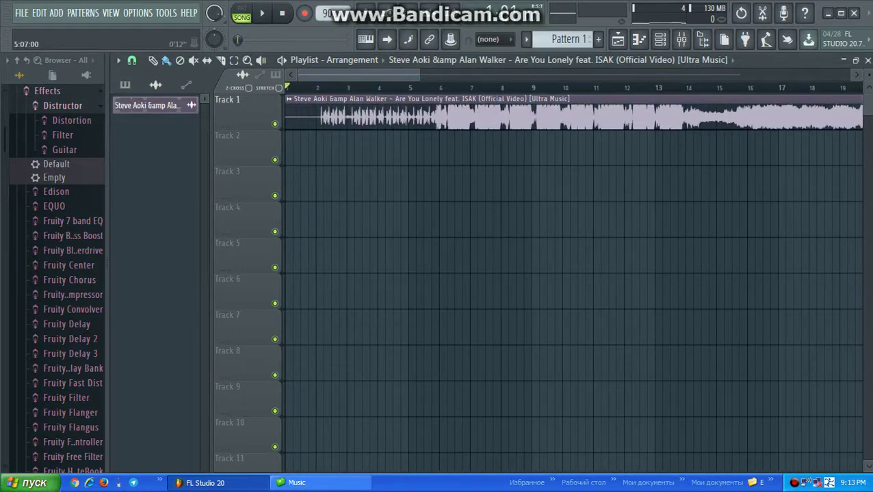
drag(419, 75, 855, 75)
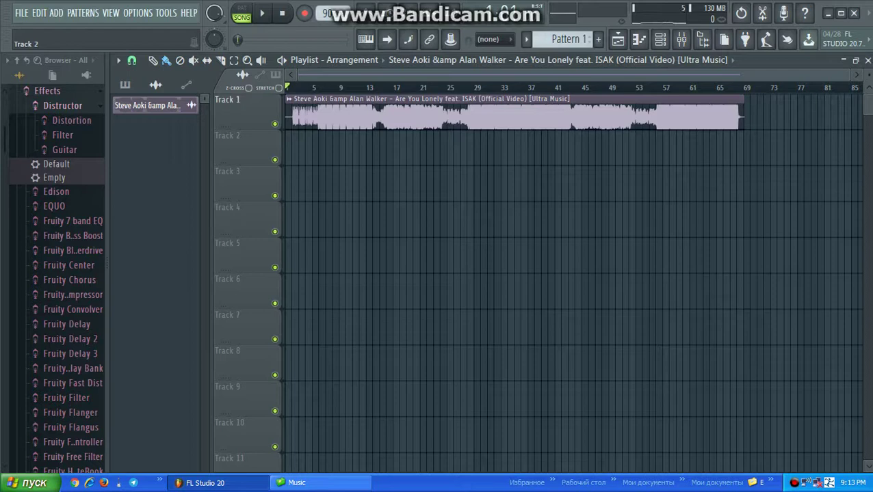
click(794, 482)
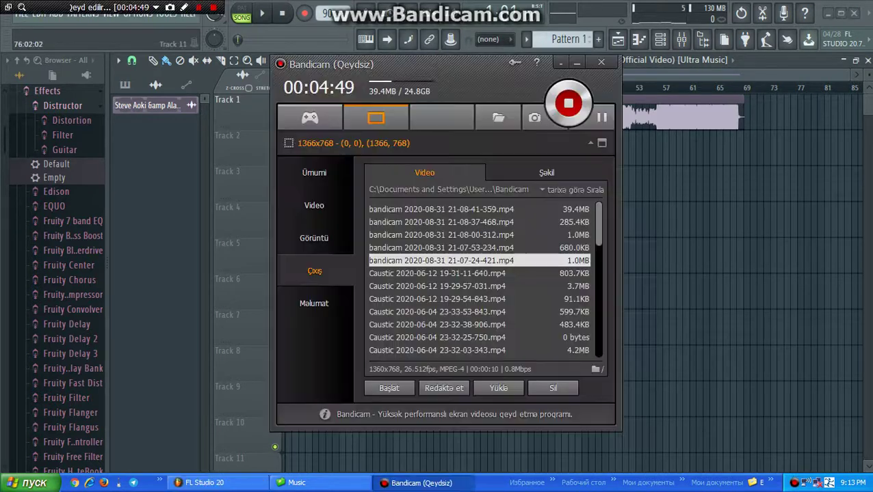